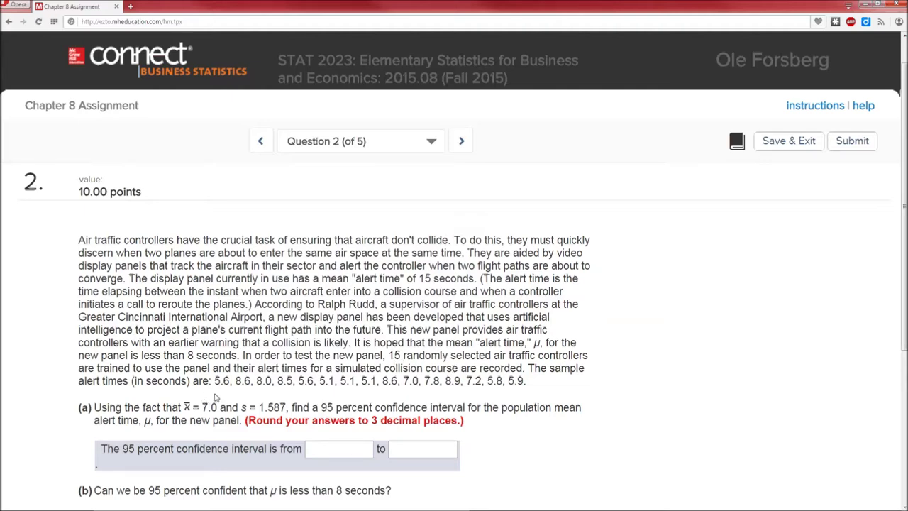
Switch to a blank Excel workbook and enter the labels 'x bar' and 't(alpha/2,df)' in A1:A2.
left_click_drag(215, 380, 524, 380)
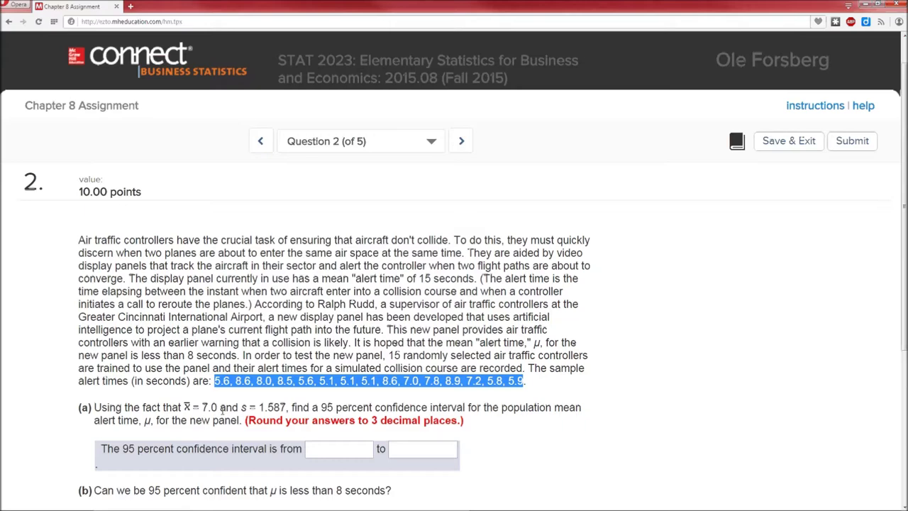
left_click(222, 410)
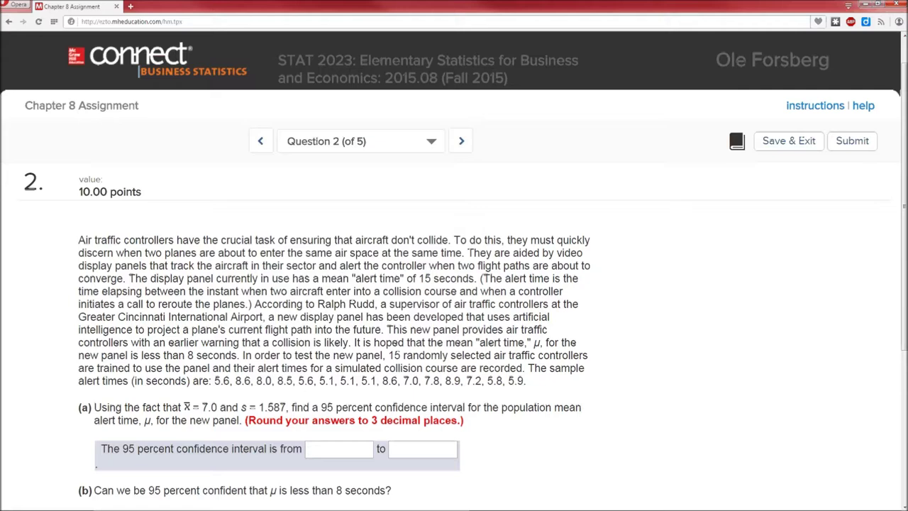
key("alt+Tab")
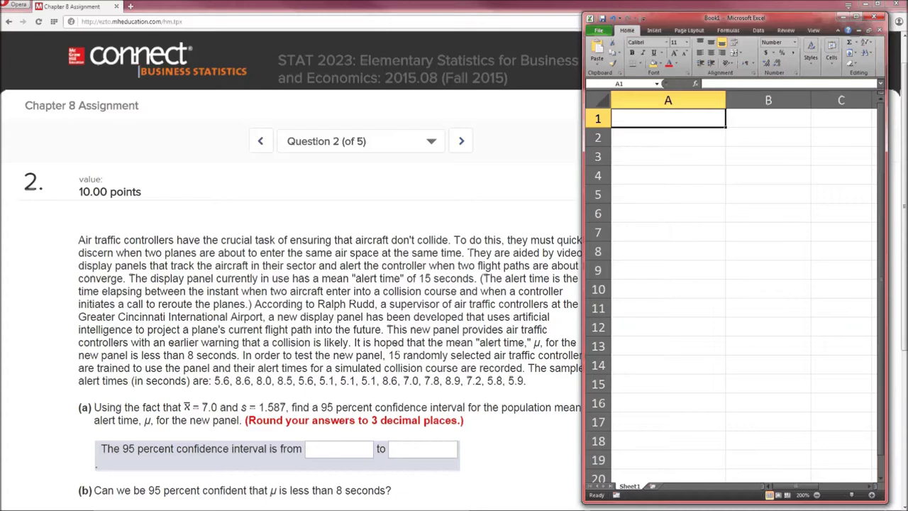
type("x bar")
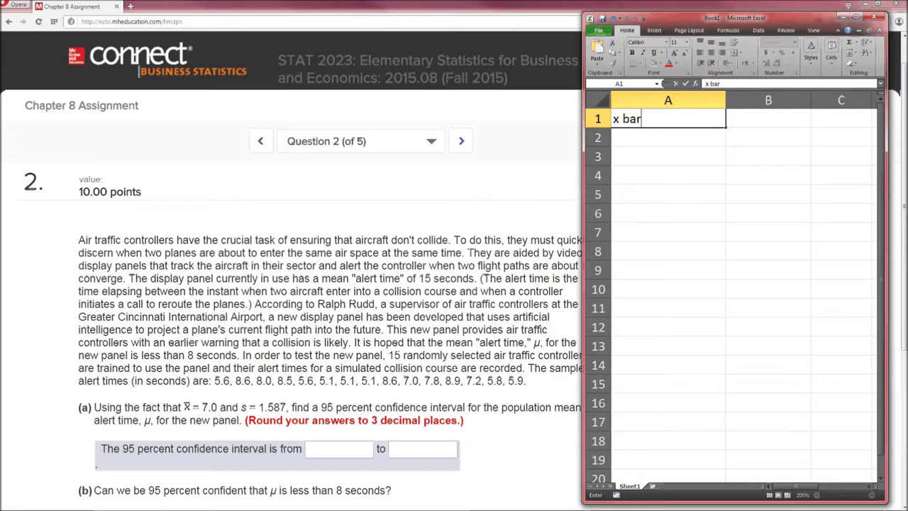
key("Return")
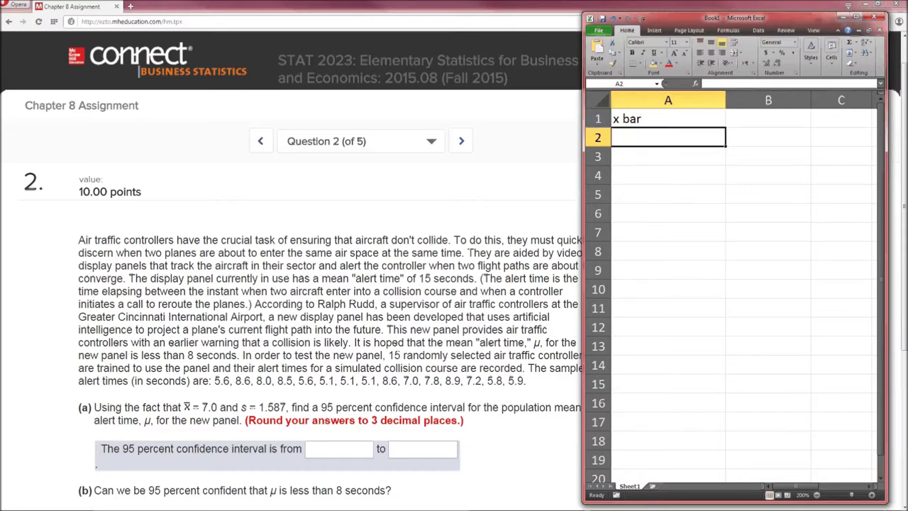
type("t(")
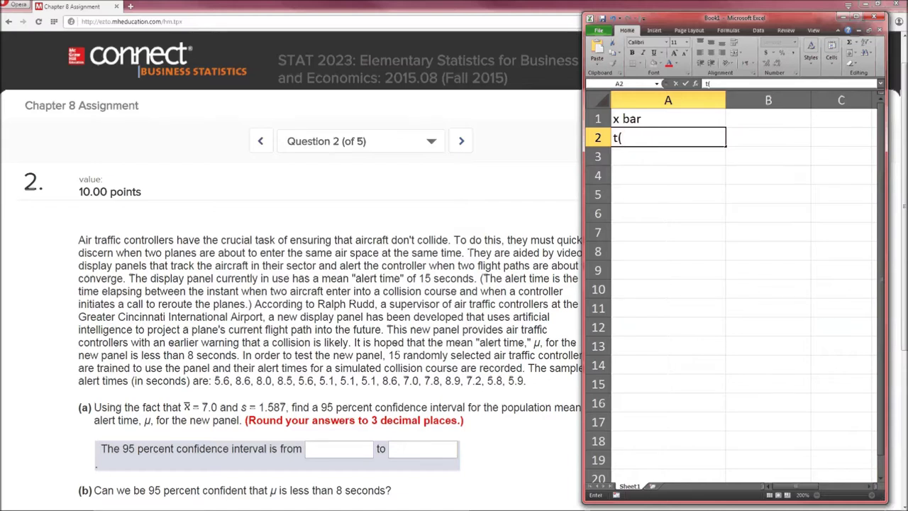
type("alpha/2,df)")
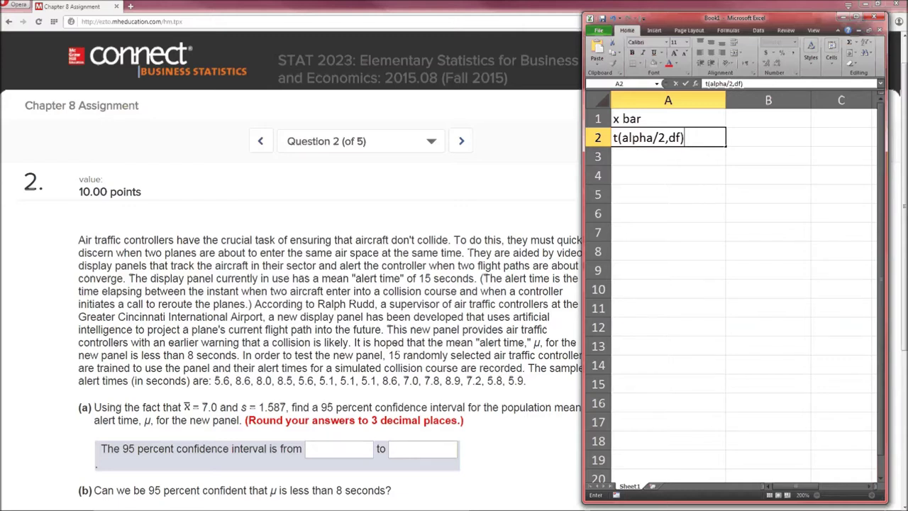
key("Return")
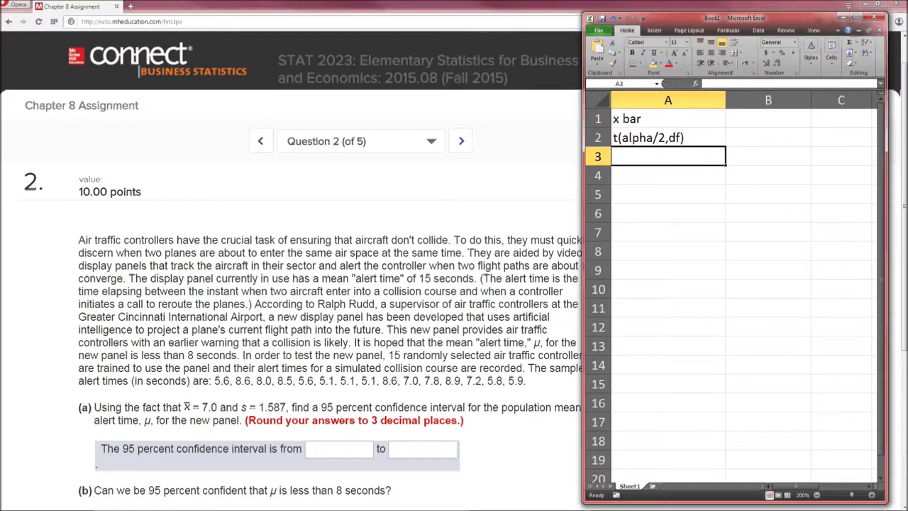
Label A3 'se', A5 's' and A6 'n', leaving row 4 blank.
type("se")
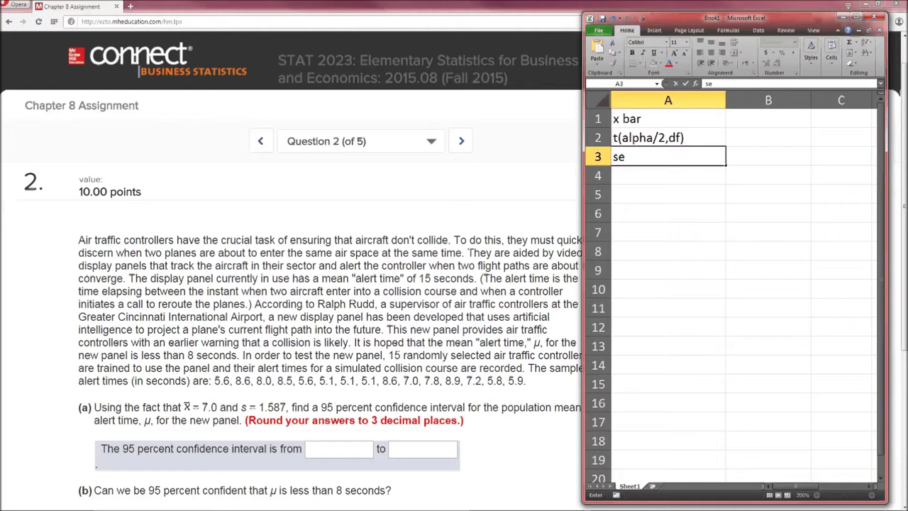
key("Return")
key("Return")
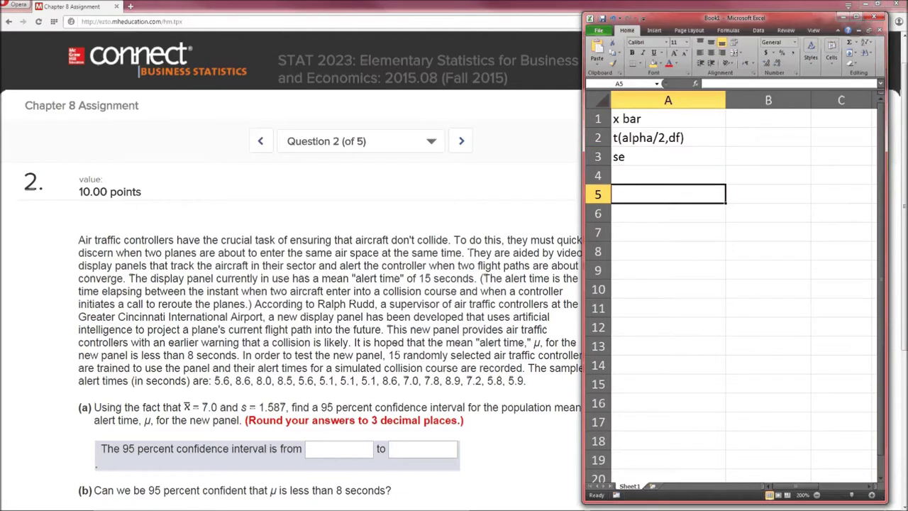
type("s")
key("Return")
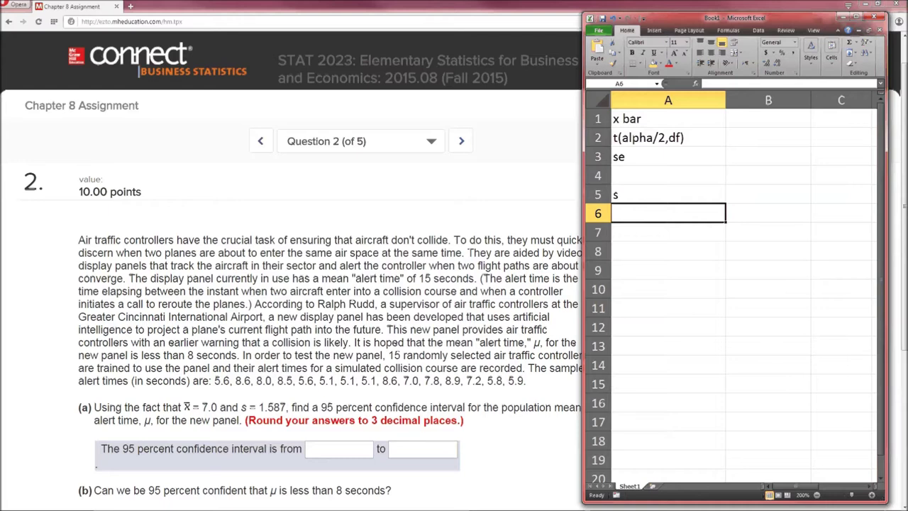
type("n")
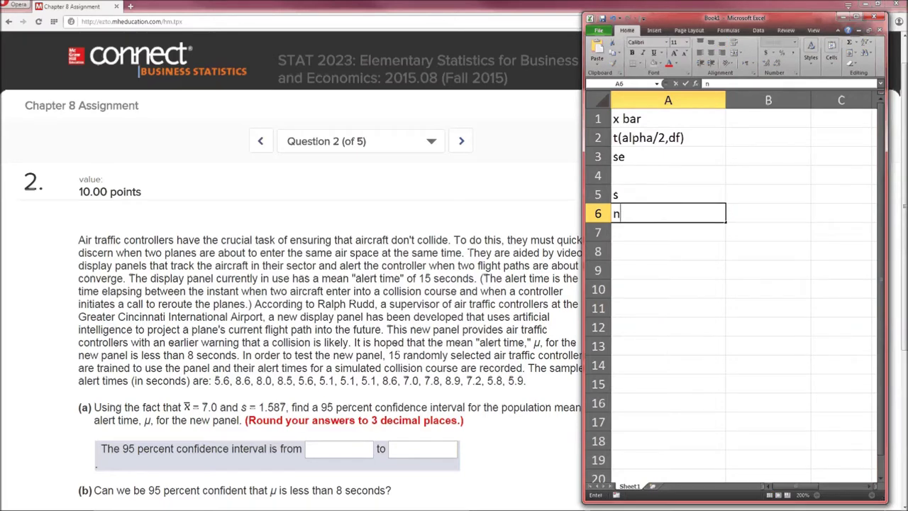
key("Return")
key("Right")
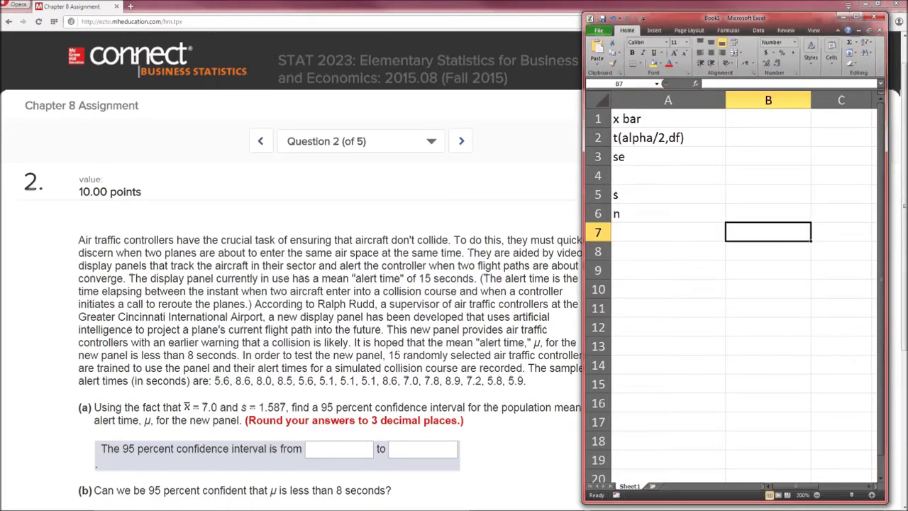
Enter 7.0 in B1, 1.587 in B5 and 15 in B6 as the sample values.
key("Up")
key("Up")
key("Up")
key("Up")
key("Up")
key("Up")
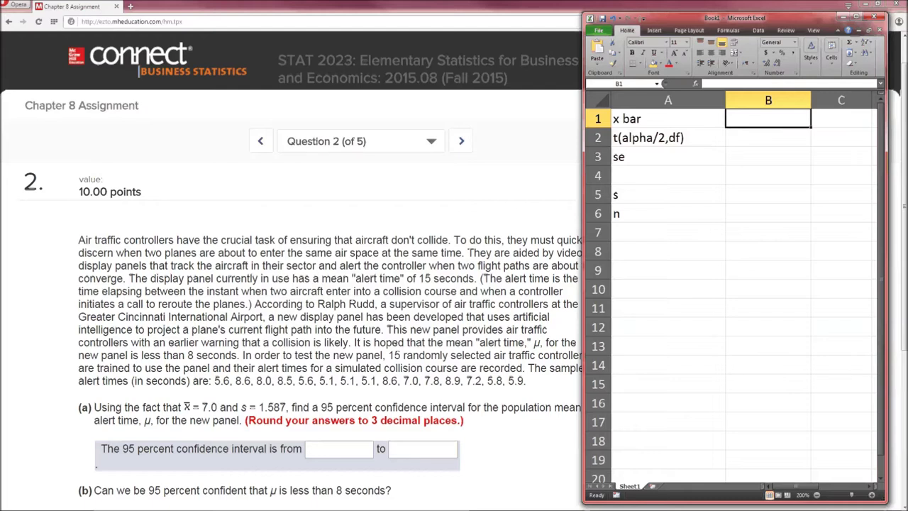
type("7.0")
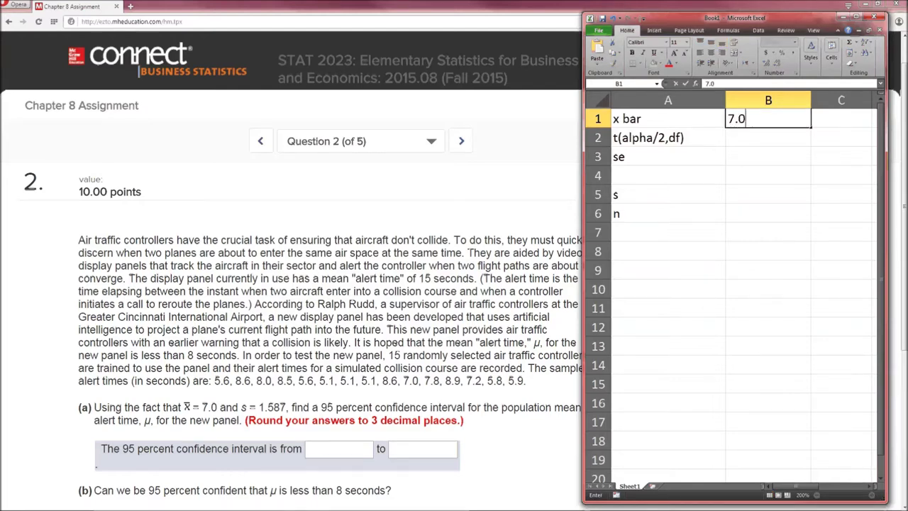
key("Return")
key("Down")
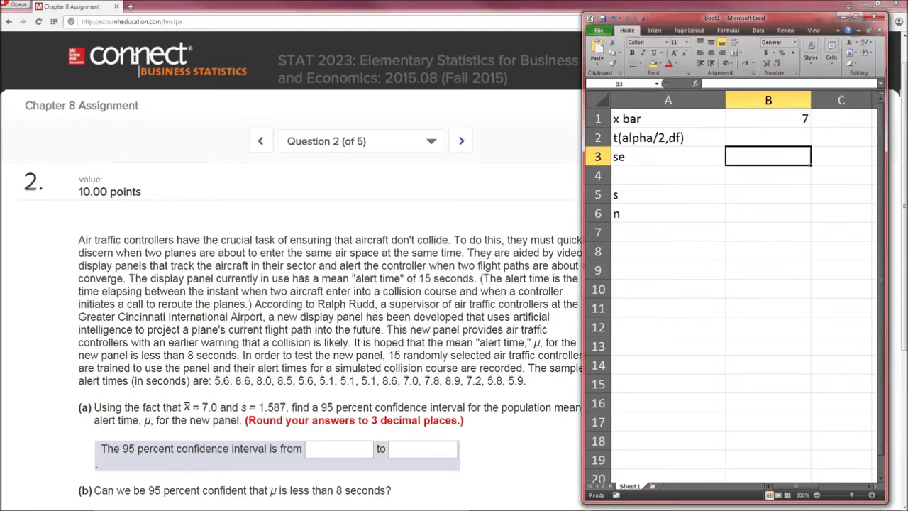
left_click(768, 194)
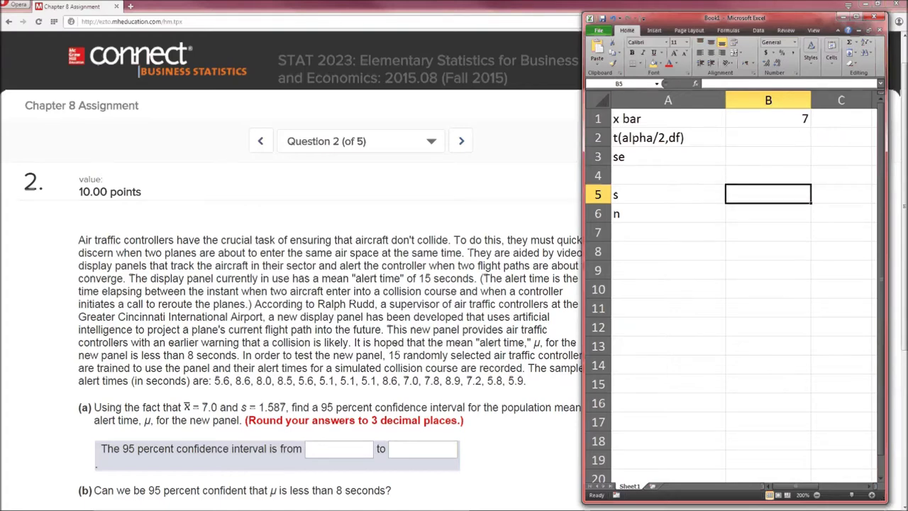
type("1")
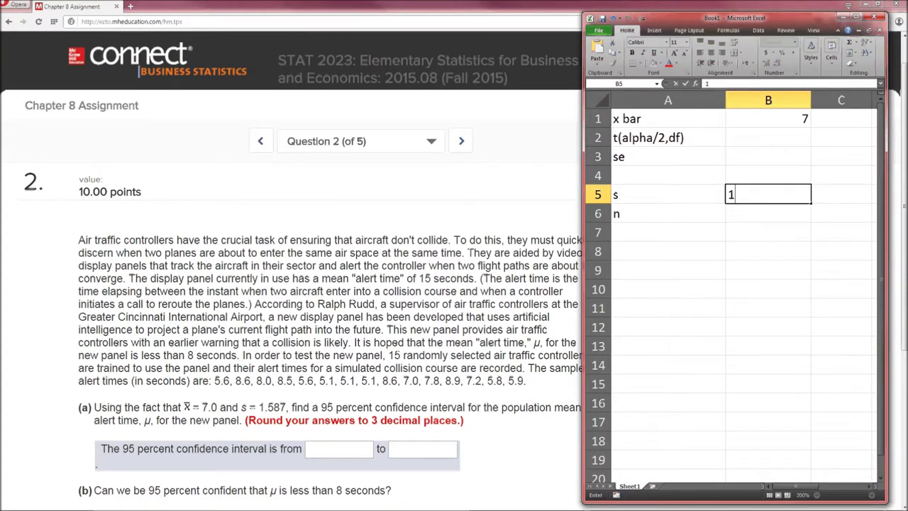
type(".587")
key("Return")
type("15")
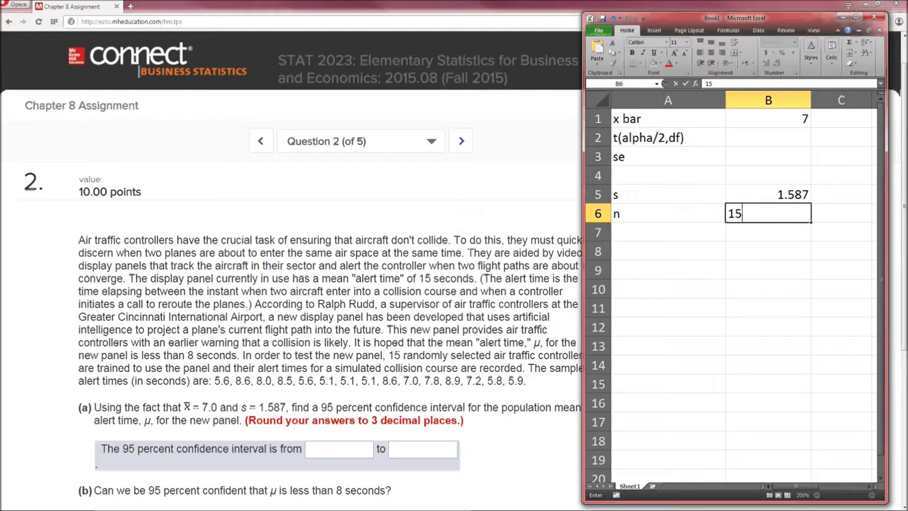
key("Return")
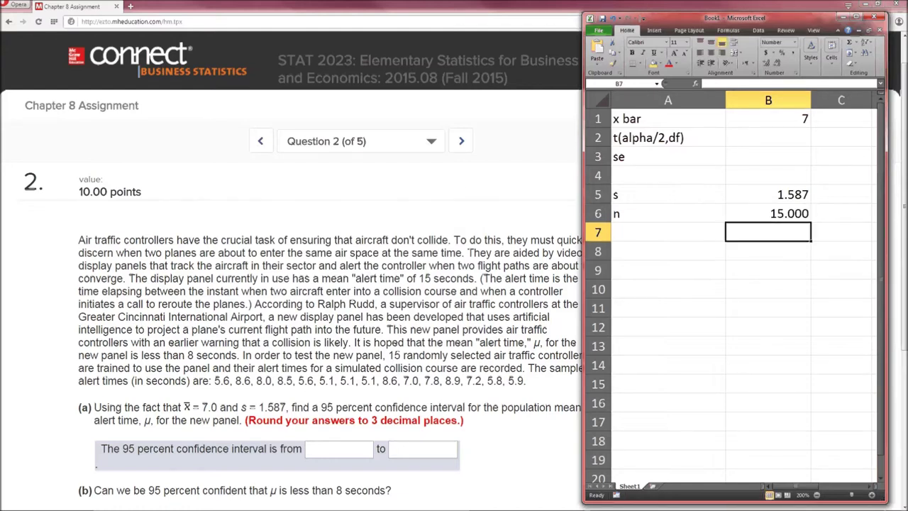
key("Up")
key("Up")
key("Up")
key("Up")
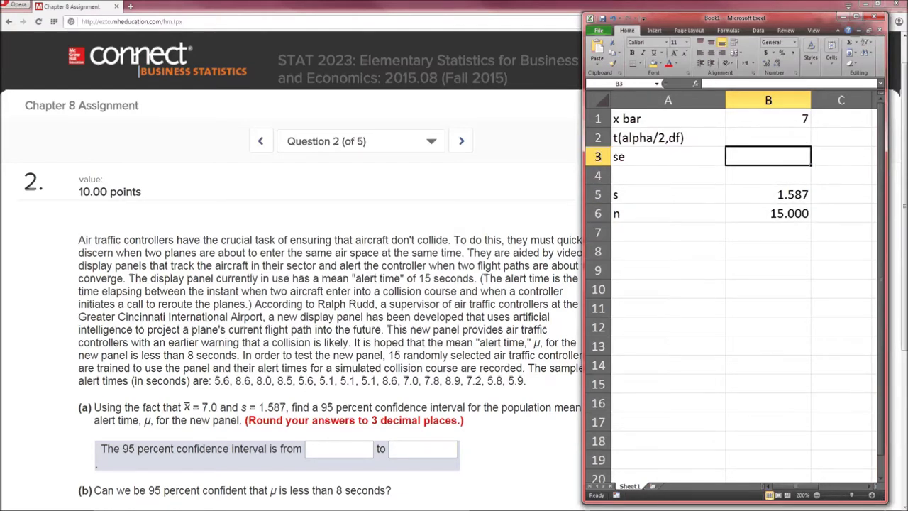
Enter the standard error formula =B5/SQRT(B6) in B3.
type("=")
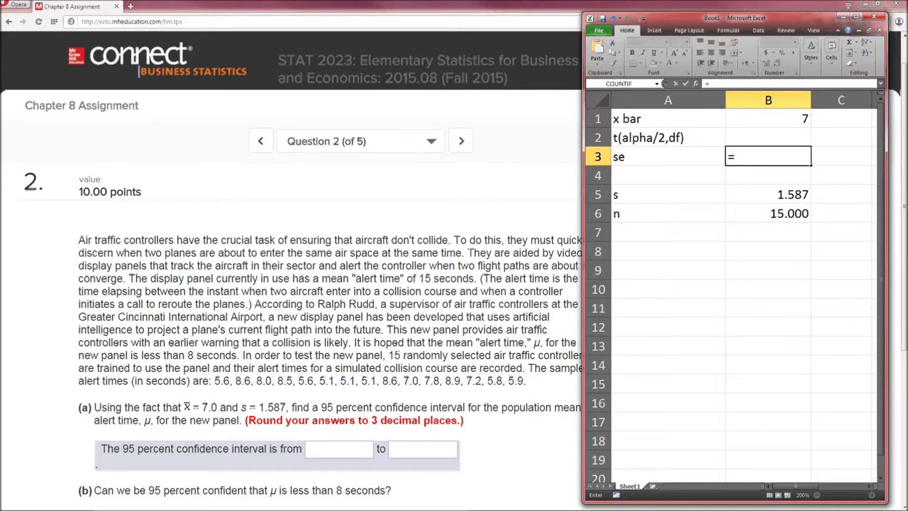
left_click(751, 196)
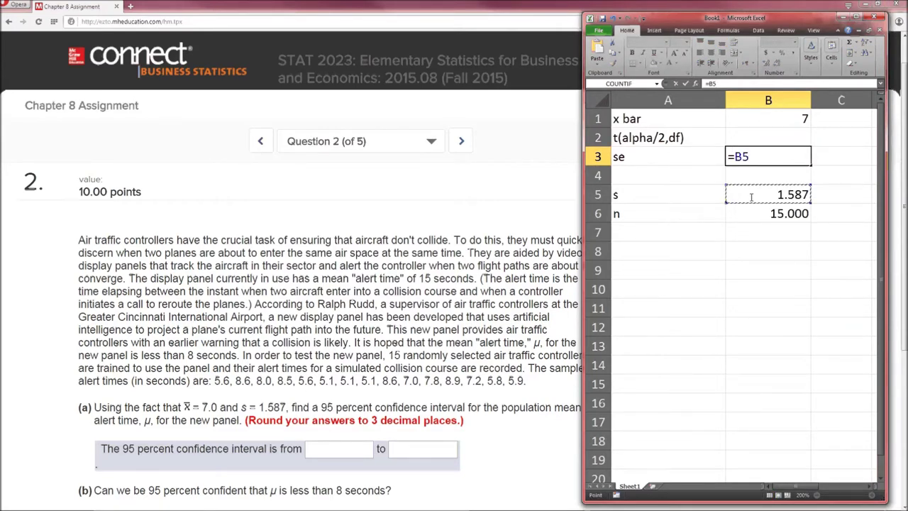
type("/SQRT(")
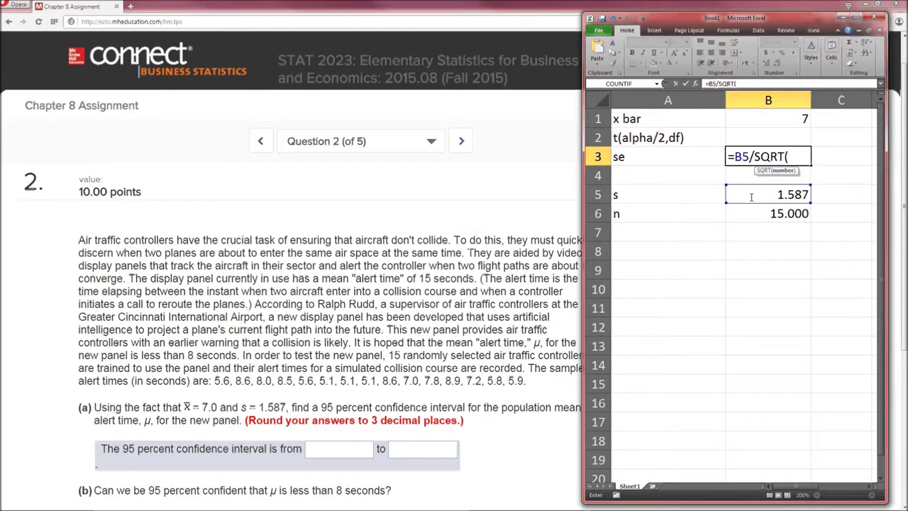
left_click(760, 214)
key("Return")
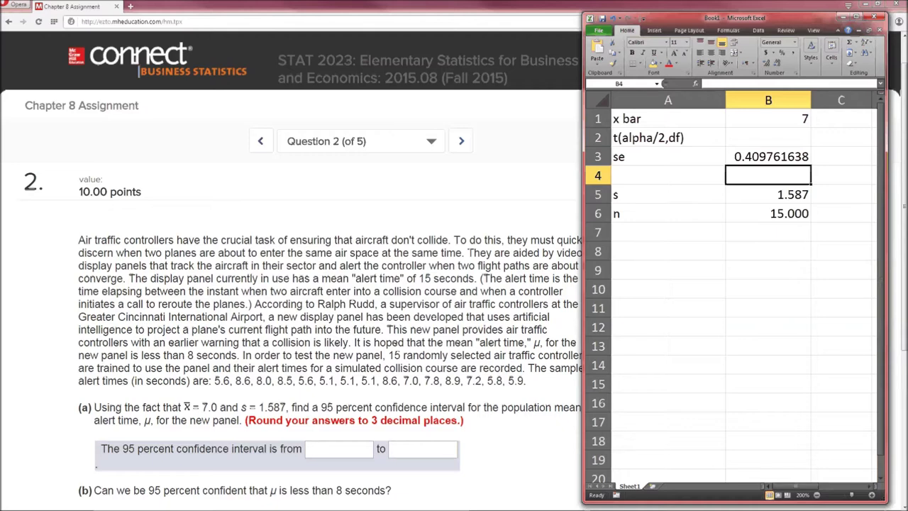
Reduce B6's decimal places so n displays as 15.
left_click(746, 220)
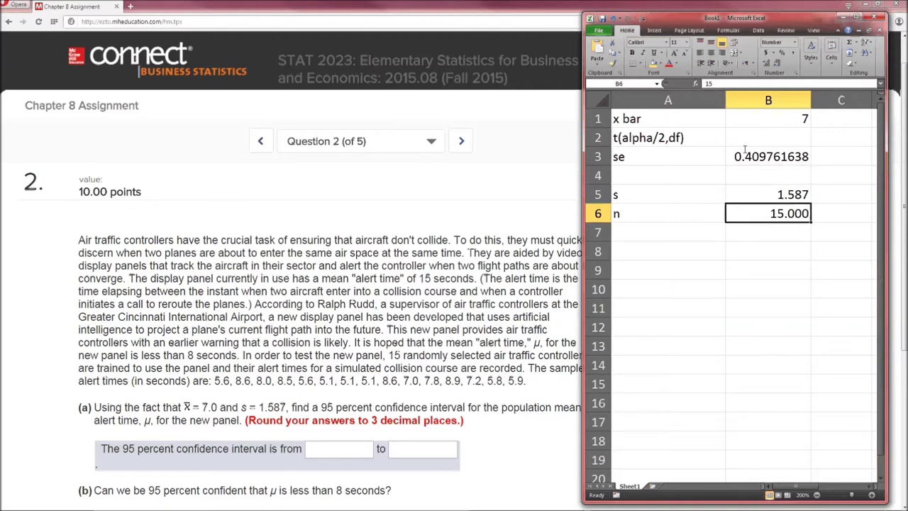
left_click(777, 63)
left_click(777, 63)
left_click(777, 63)
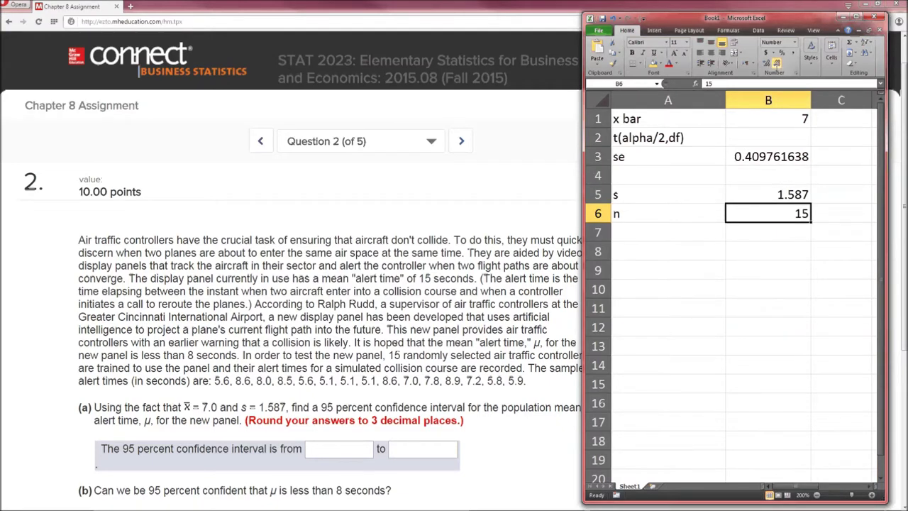